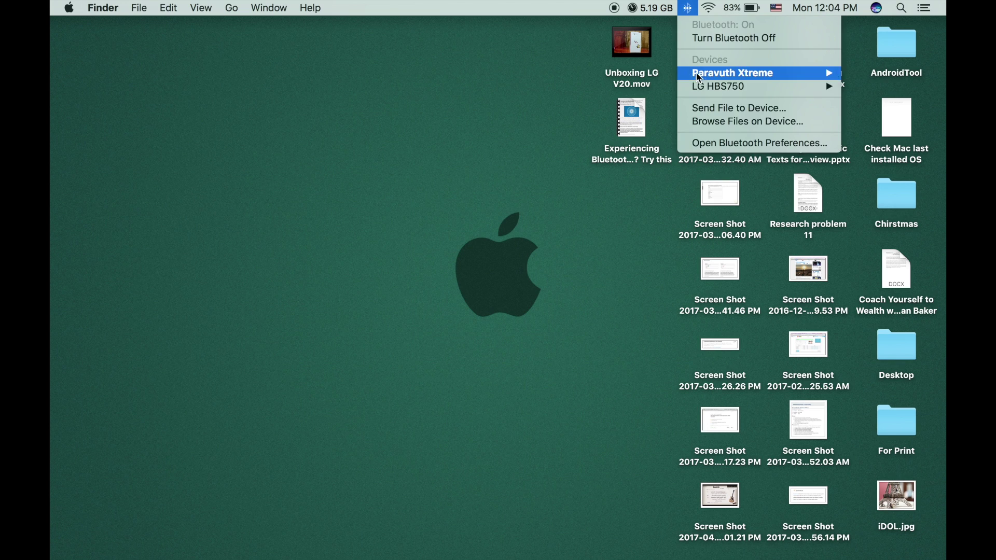
Step: Close the Bluetooth menu, check the listed speaker, and open Bluetooth Preferences
{"action": "left_click", "coordinate": [571, 109]}
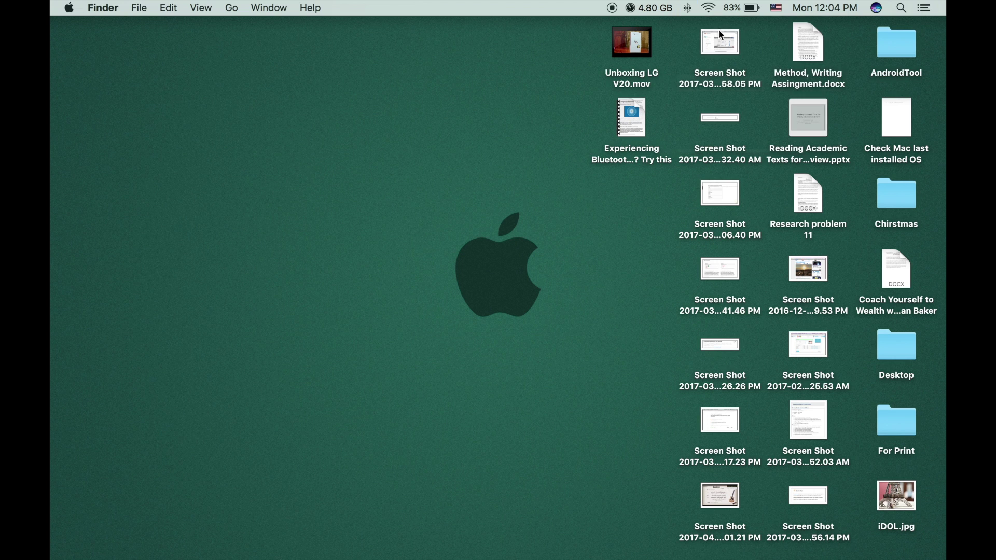
{"action": "left_click", "coordinate": [692, 4]}
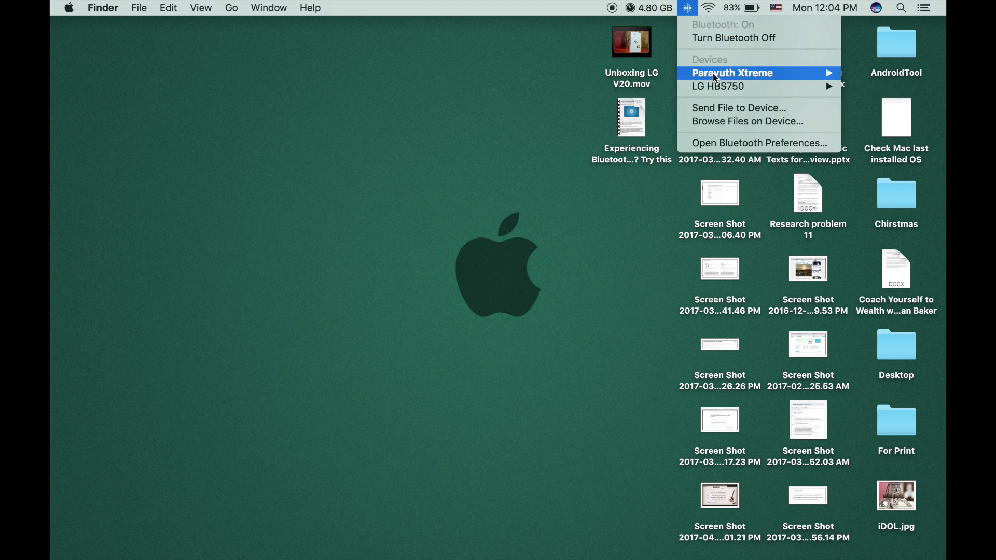
{"action": "mouse_move", "coordinate": [717, 77]}
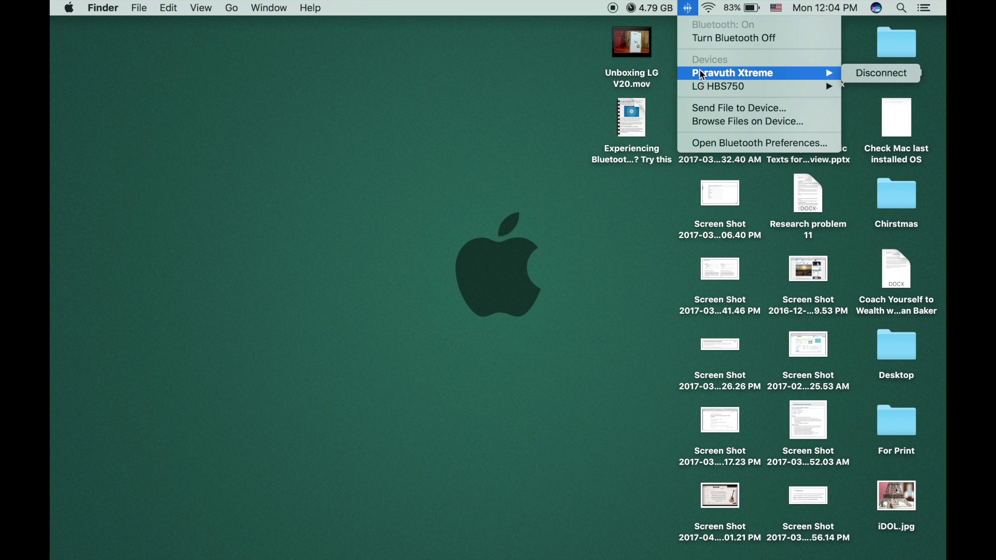
{"action": "left_click", "coordinate": [720, 145]}
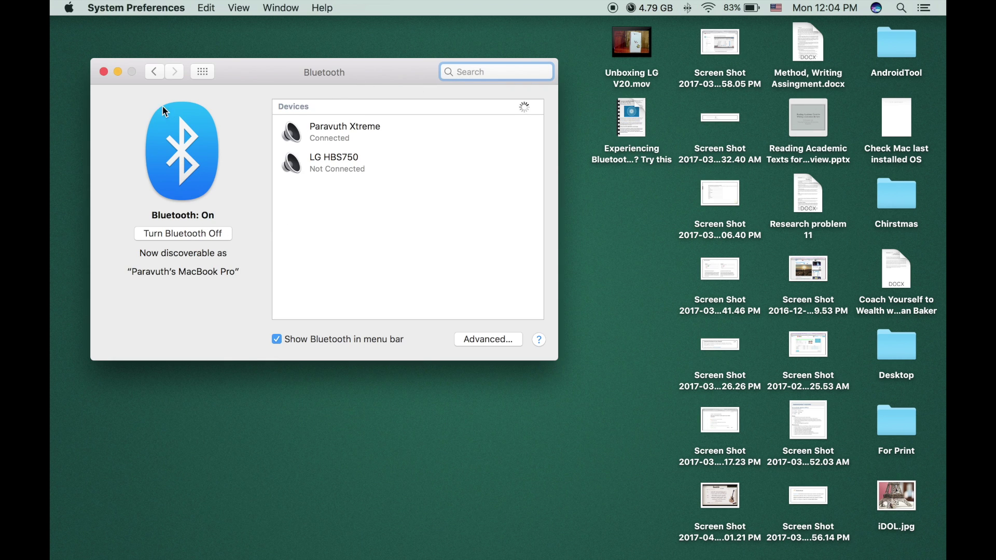
Step: Check that Sound output lists only Internal Speakers, then open Unboxing LG V20.mov
{"action": "left_click", "coordinate": [205, 73]}
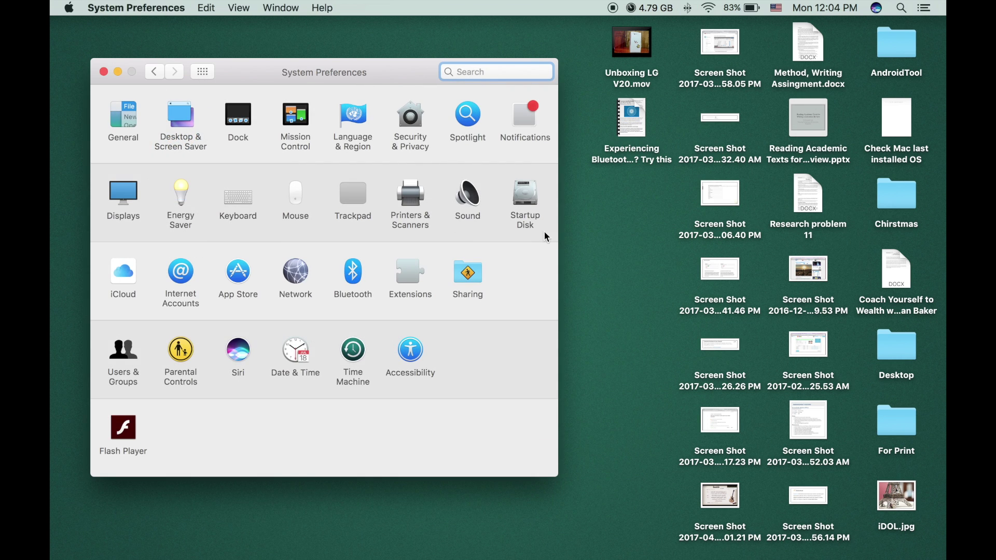
{"action": "left_click", "coordinate": [469, 201]}
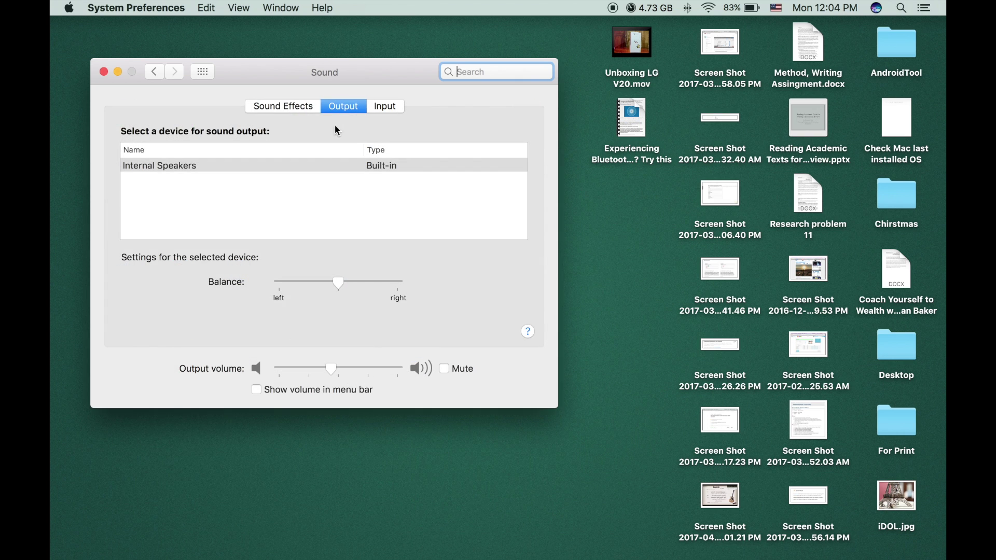
{"action": "left_click", "coordinate": [172, 178]}
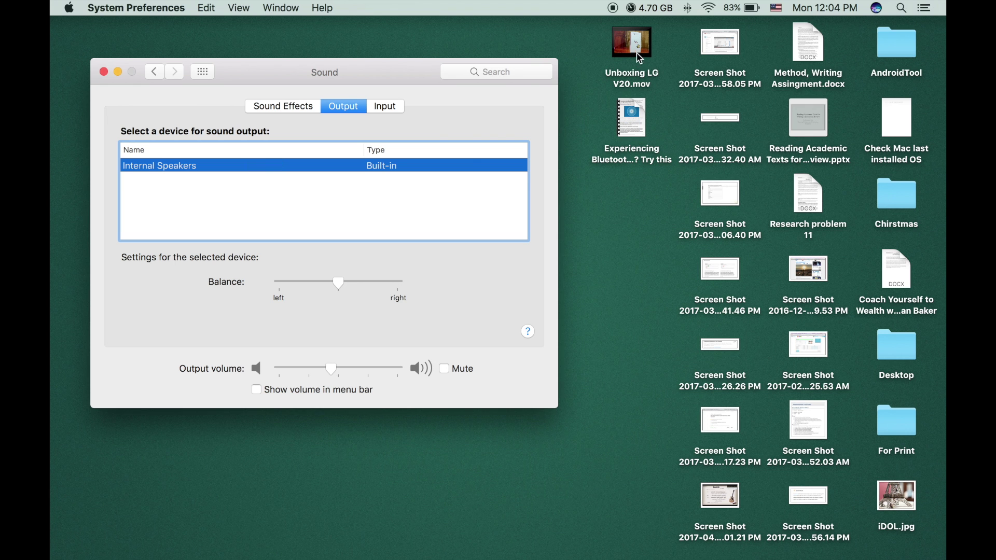
{"action": "double_click", "coordinate": [653, 53]}
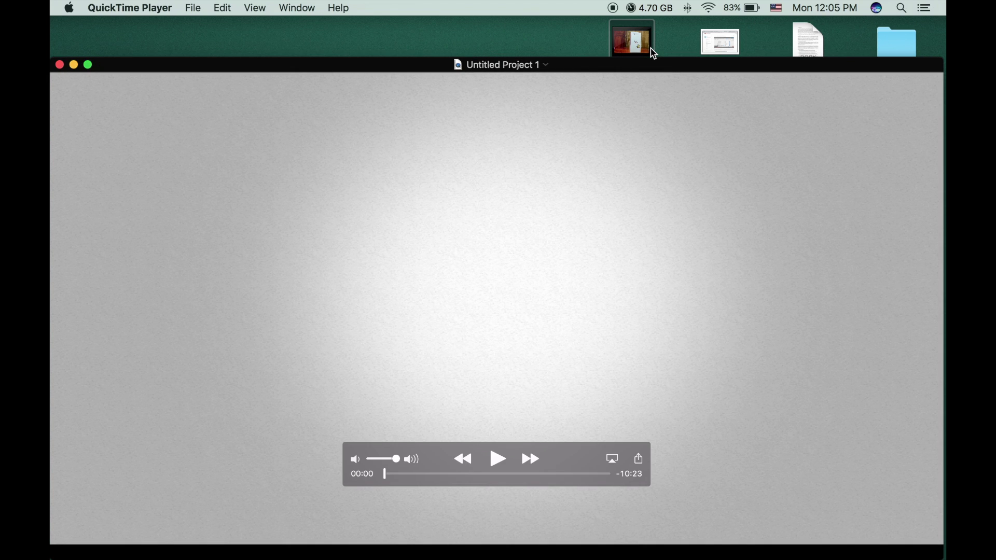
{"action": "key", "text": "space"}
{"action": "left_click_drag", "start_coordinate": [674, 136], "coordinate": [668, 96]}
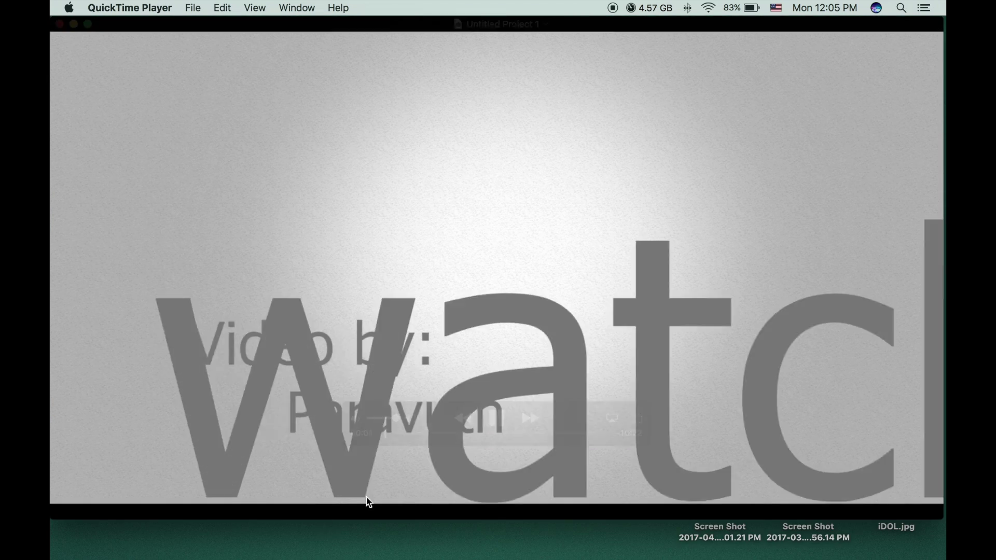
{"action": "left_click", "coordinate": [423, 434]}
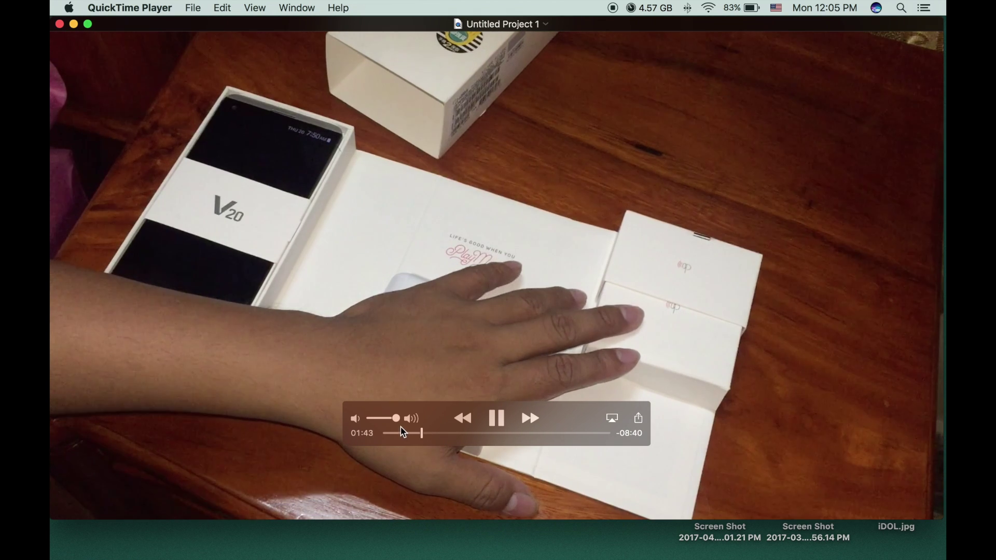
{"action": "left_click", "coordinate": [563, 435]}
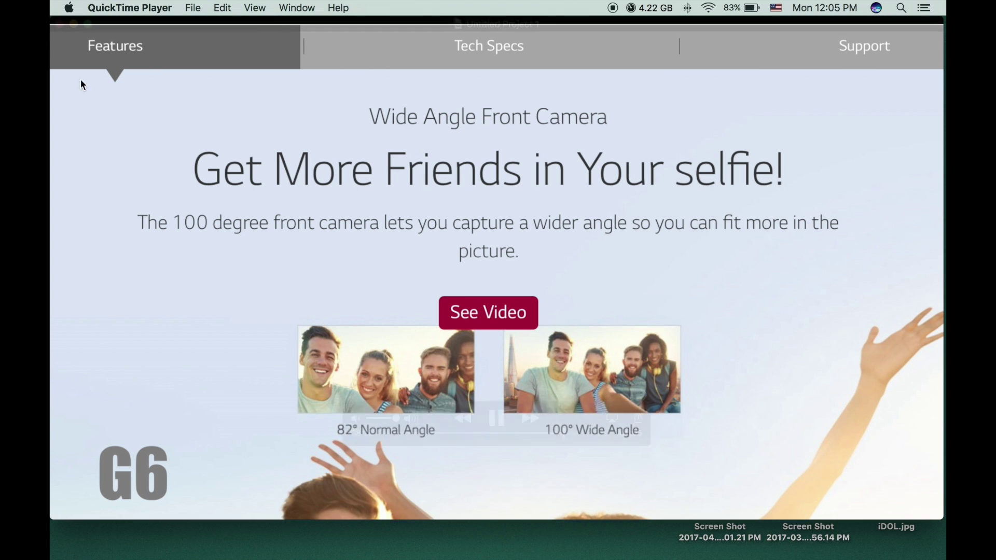
{"action": "left_click", "coordinate": [59, 24]}
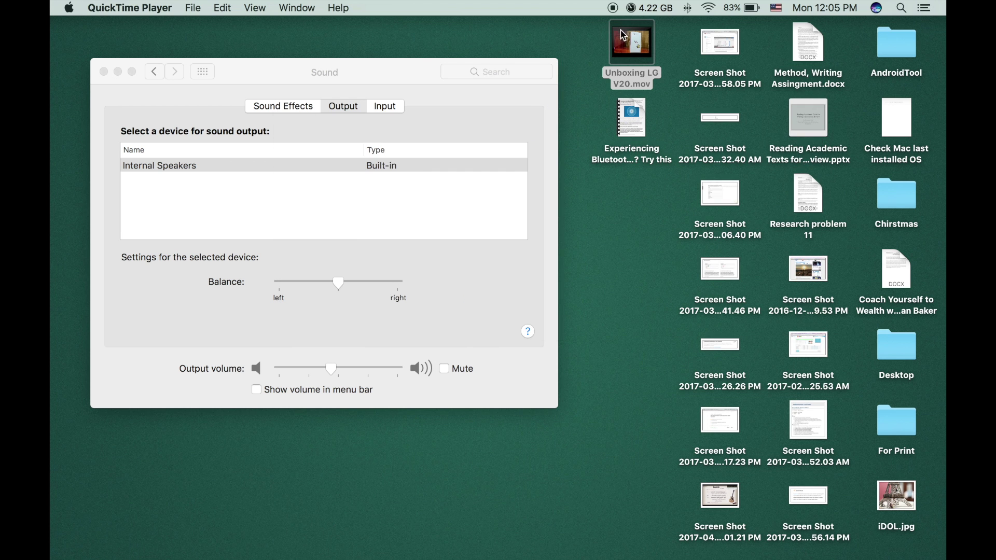
{"action": "left_click", "coordinate": [335, 161]}
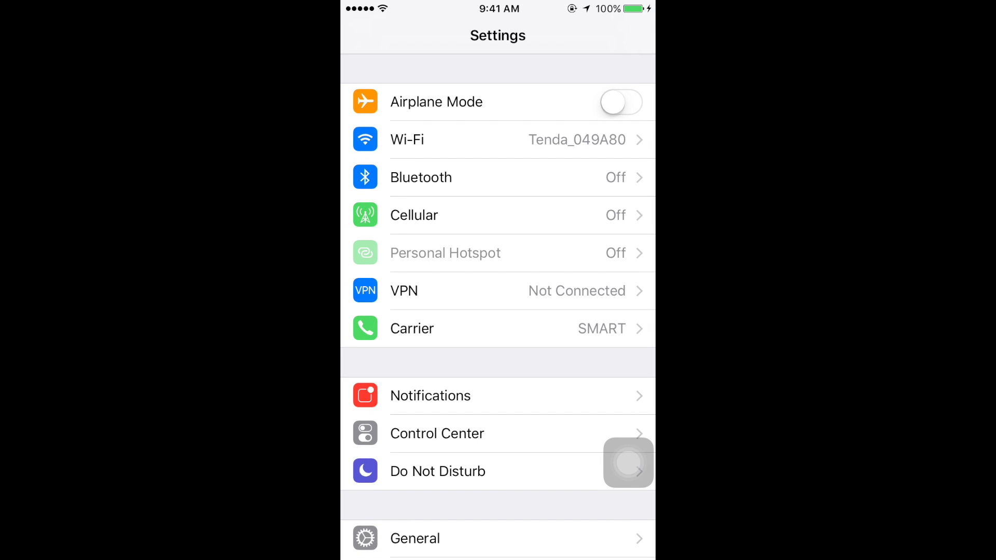
Step: Turn on the iPhone's Bluetooth, connect to the saved speaker, and return to the home screen
{"action": "left_click", "coordinate": [420, 177]}
{"action": "left_click", "coordinate": [621, 102]}
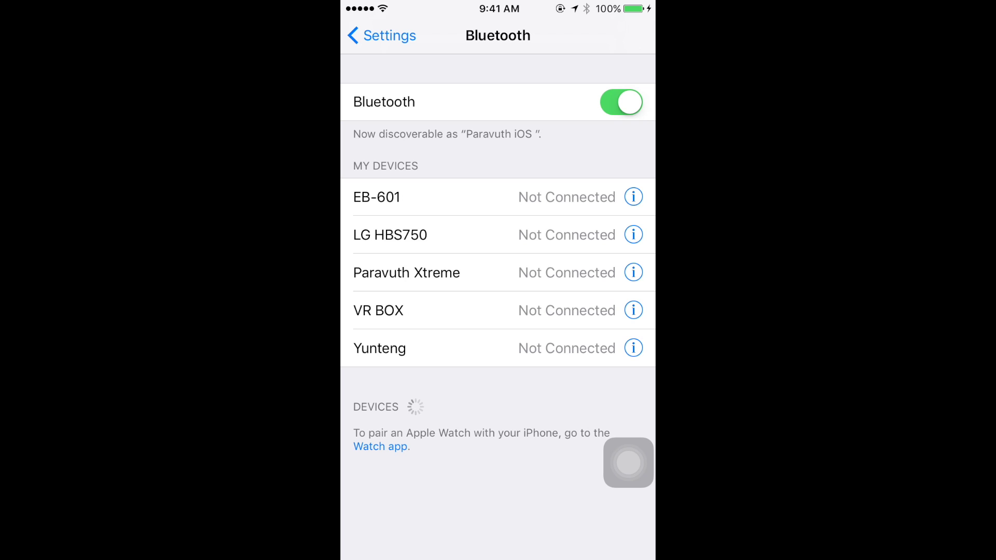
{"action": "left_click", "coordinate": [406, 273]}
{"action": "key", "text": "super"}
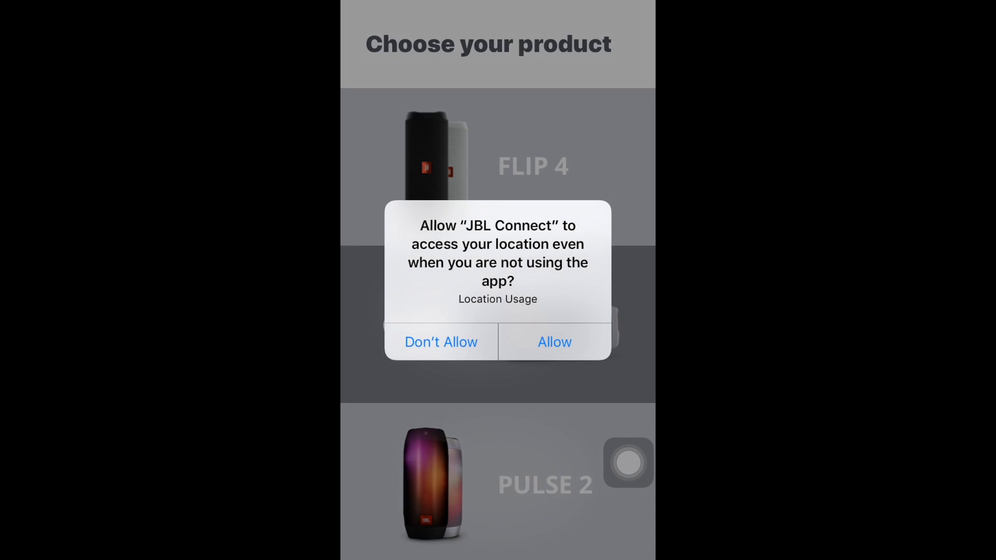
Step: Answer JBL Connect's location prompt and launch the app to reach the Xtreme speaker page
{"action": "left_click", "coordinate": [555, 342]}
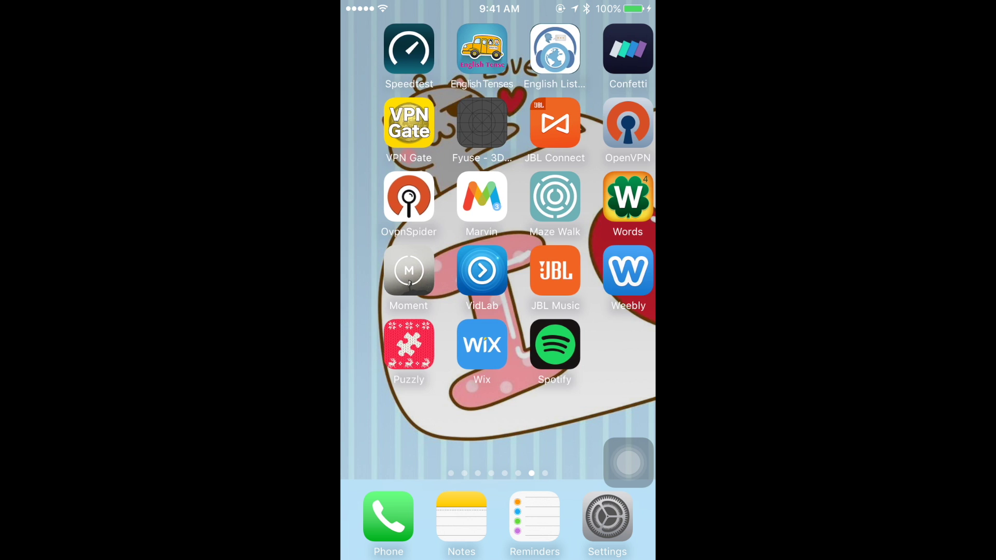
{"action": "left_click", "coordinate": [534, 123]}
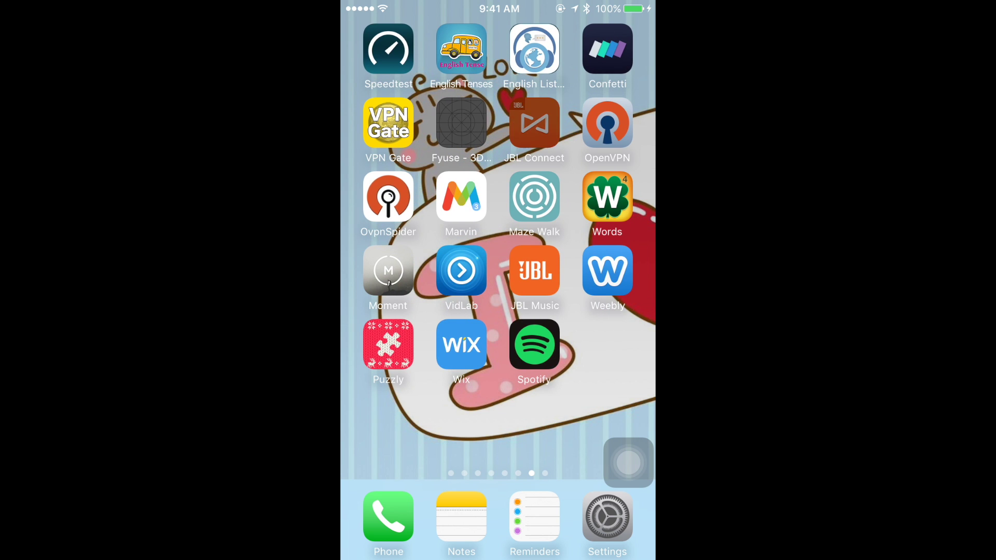
{"action": "scroll", "coordinate": [498, 322], "scroll_direction": "down", "scroll_amount": 5}
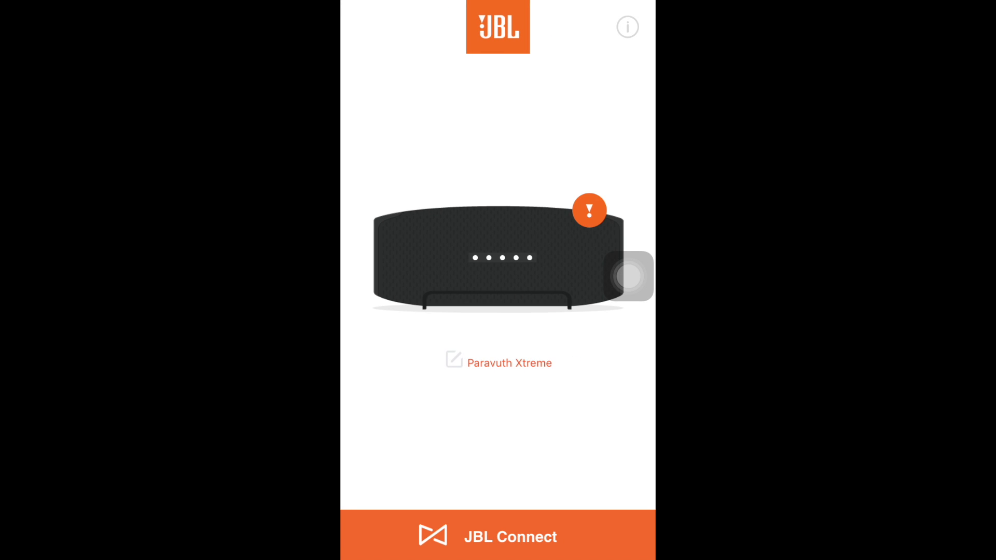
Step: Start the Xtreme speaker's pending firmware upgrade and let it run to completion
{"action": "left_click", "coordinate": [590, 210]}
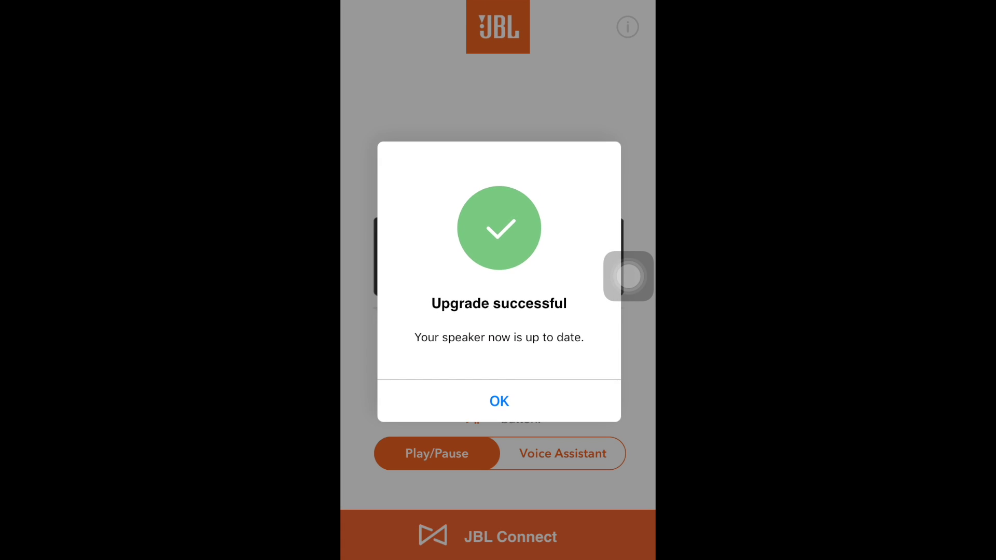
Step: Dismiss the Upgrade successful message to return to the Xtreme speaker's Play/Pause page
{"action": "left_click_drag", "start_coordinate": [620, 271], "coordinate": [631, 94]}
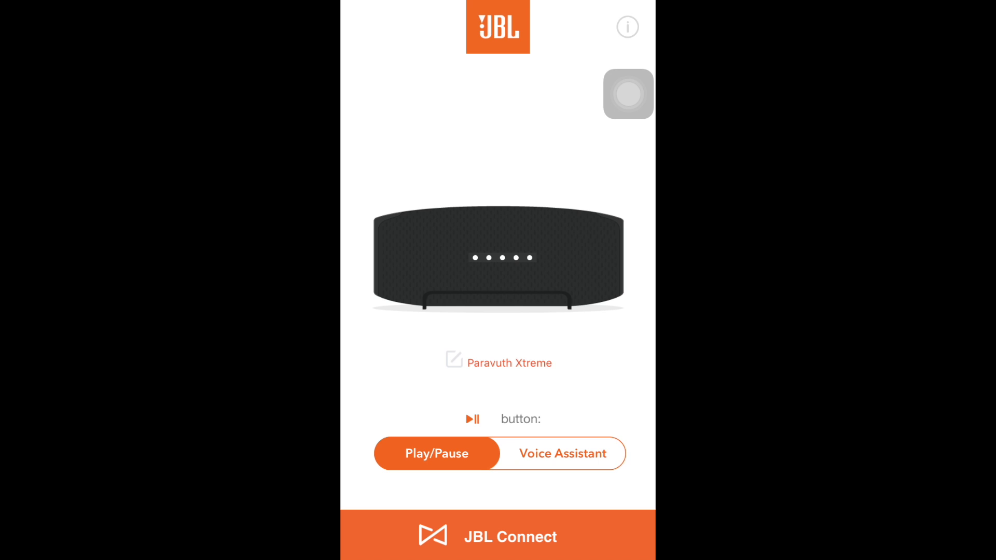
{"action": "left_click", "coordinate": [562, 453]}
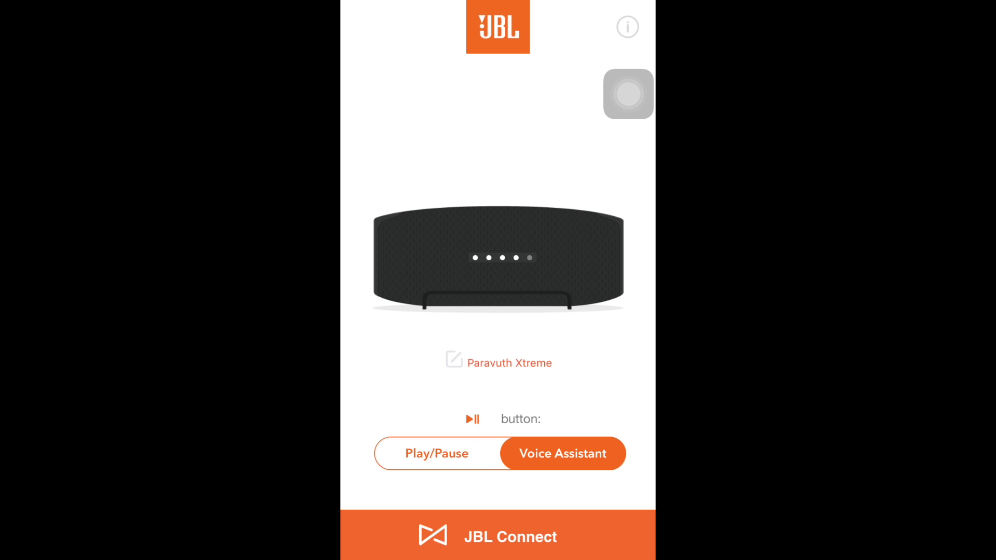
{"action": "left_click", "coordinate": [437, 453]}
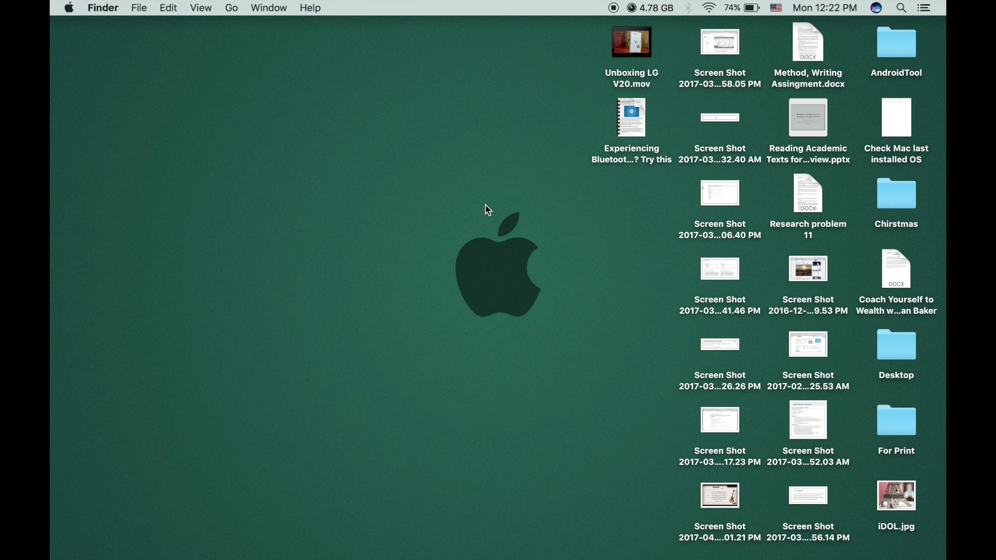
Step: Turn the Mac's Bluetooth on and open Bluetooth Preferences, where Xtreme shows Connected
{"action": "left_click", "coordinate": [690, 8]}
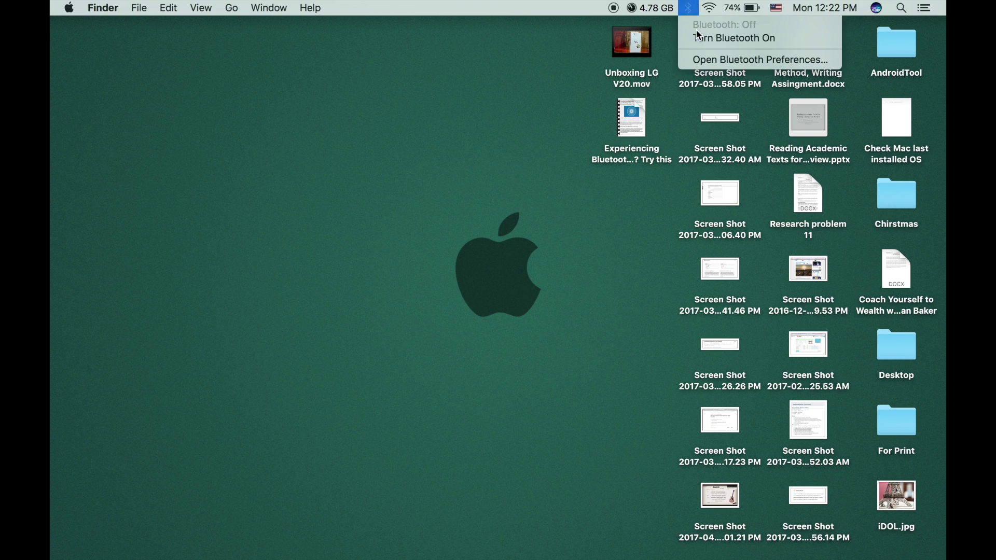
{"action": "left_click", "coordinate": [700, 39]}
{"action": "left_click", "coordinate": [736, 129]}
{"action": "left_click", "coordinate": [411, 162]}
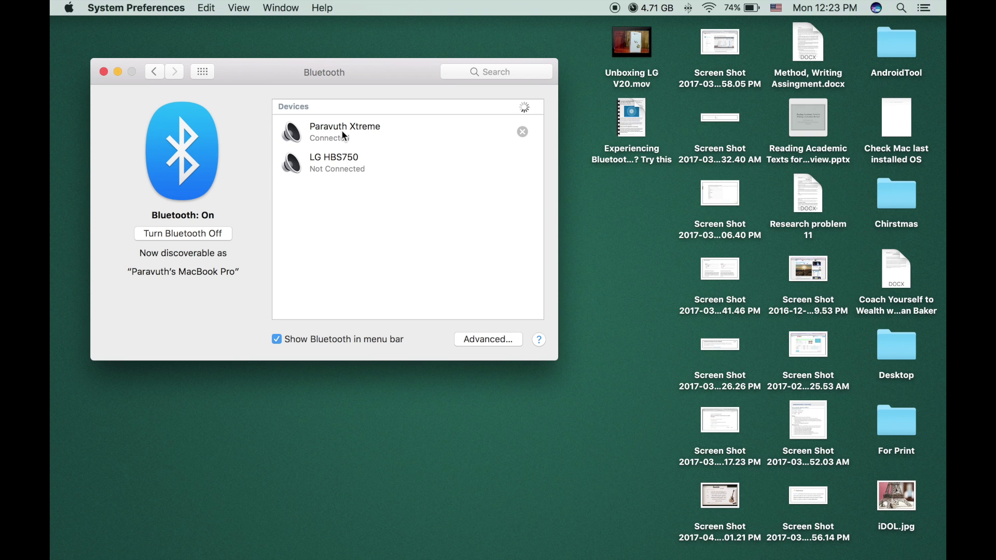
Step: Switch the Mac's Sound output from Internal Speakers to the Xtreme speaker
{"action": "left_click", "coordinate": [345, 135]}
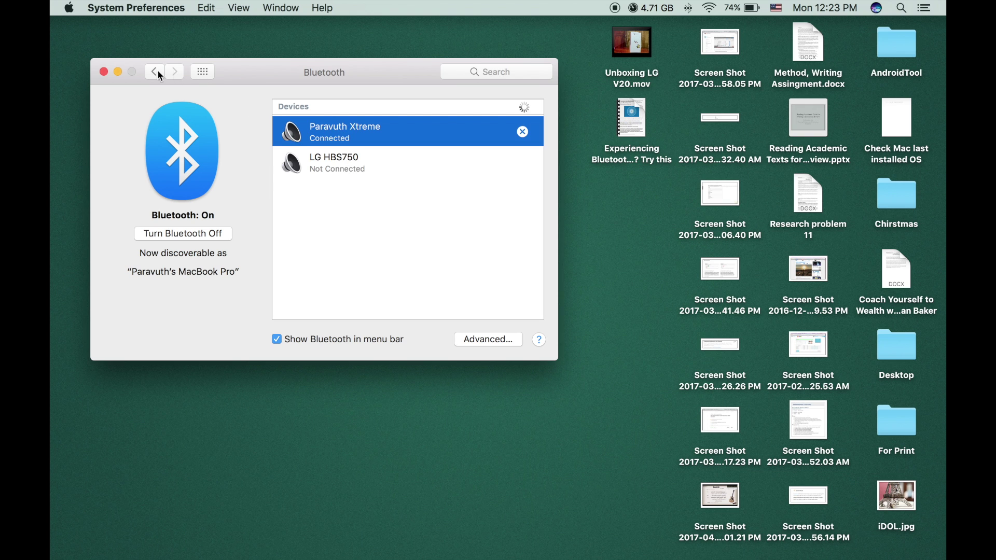
{"action": "left_click", "coordinate": [197, 74]}
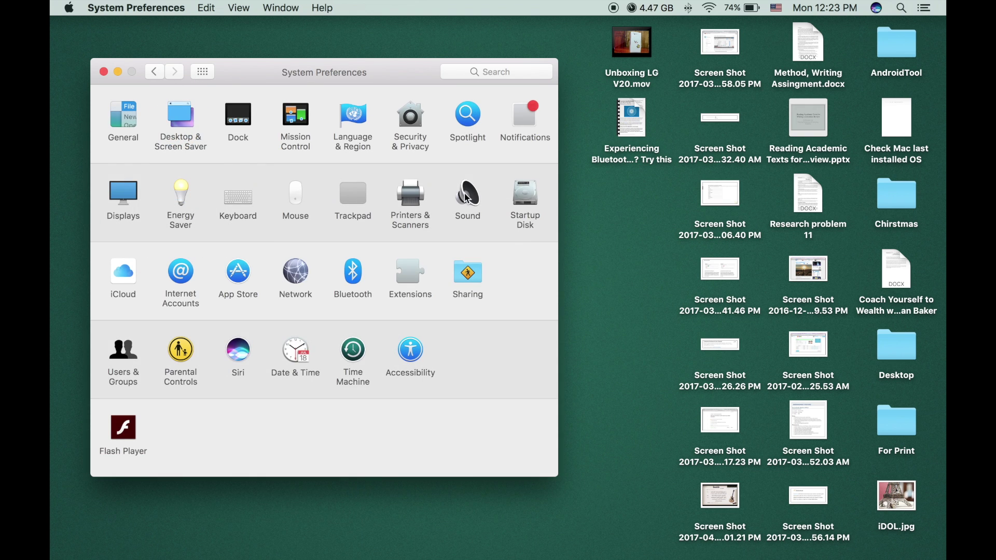
{"action": "left_click", "coordinate": [467, 198]}
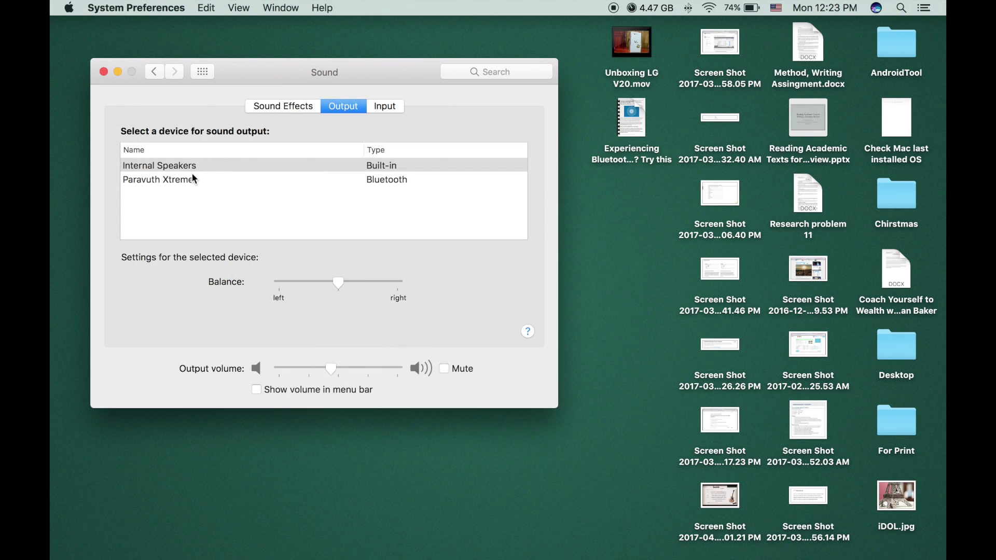
{"action": "left_click", "coordinate": [194, 180]}
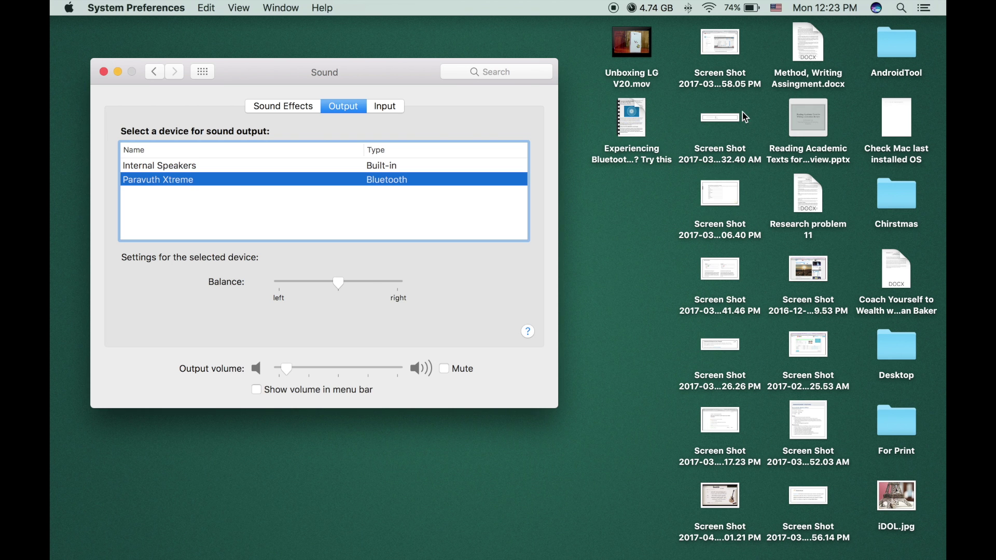
{"action": "left_click", "coordinate": [647, 52]}
Step: Play Unboxing LG V20.mov, toggle mute off and on, and skip ahead to about 08:12
{"action": "double_click", "coordinate": [649, 55]}
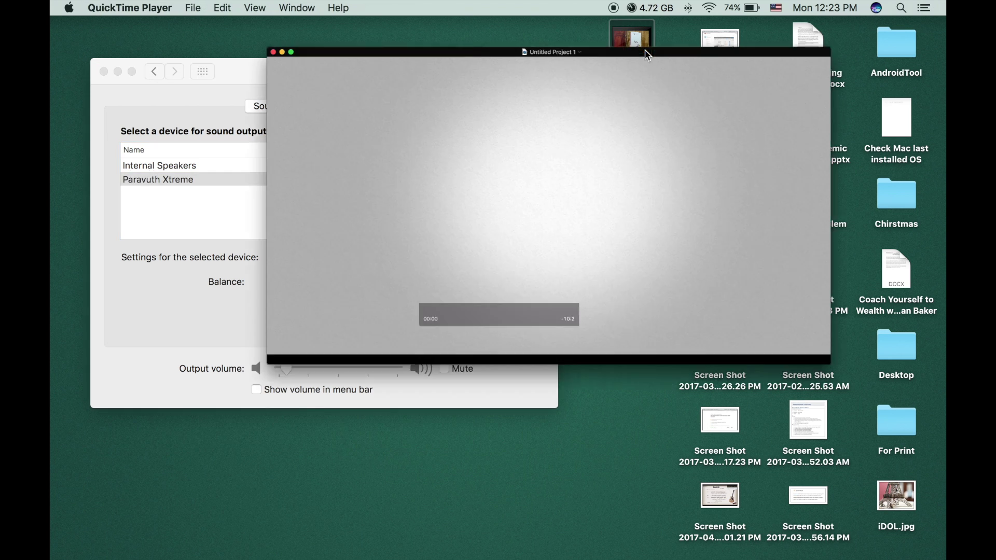
{"action": "key", "text": "space"}
{"action": "key", "text": "XF86AudioMute"}
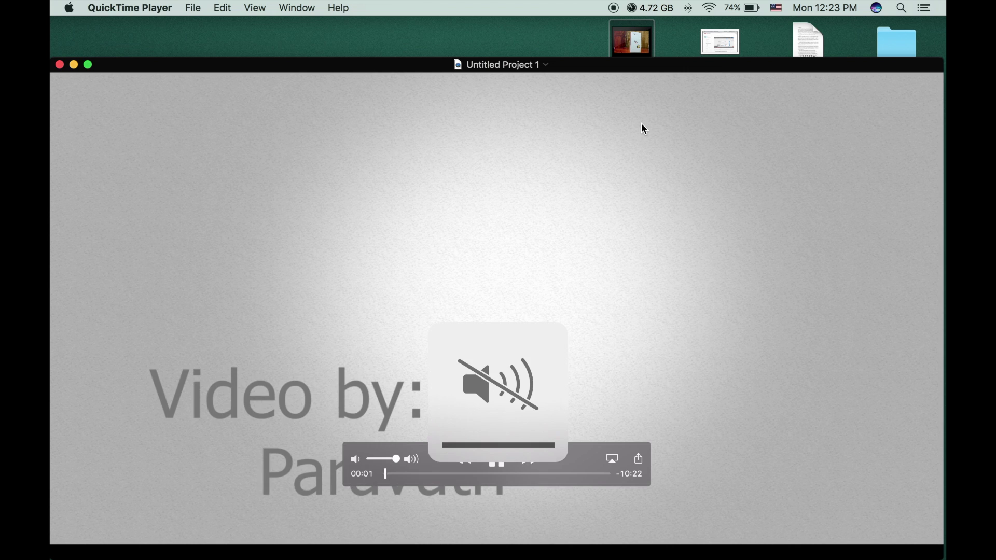
{"action": "key", "text": "XF86AudioMute"}
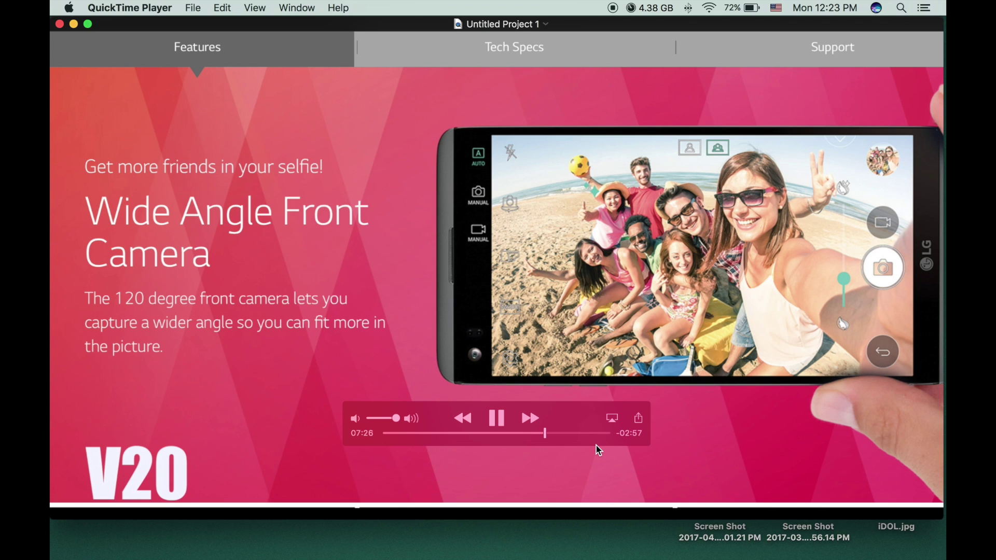
{"action": "left_click", "coordinate": [563, 434]}
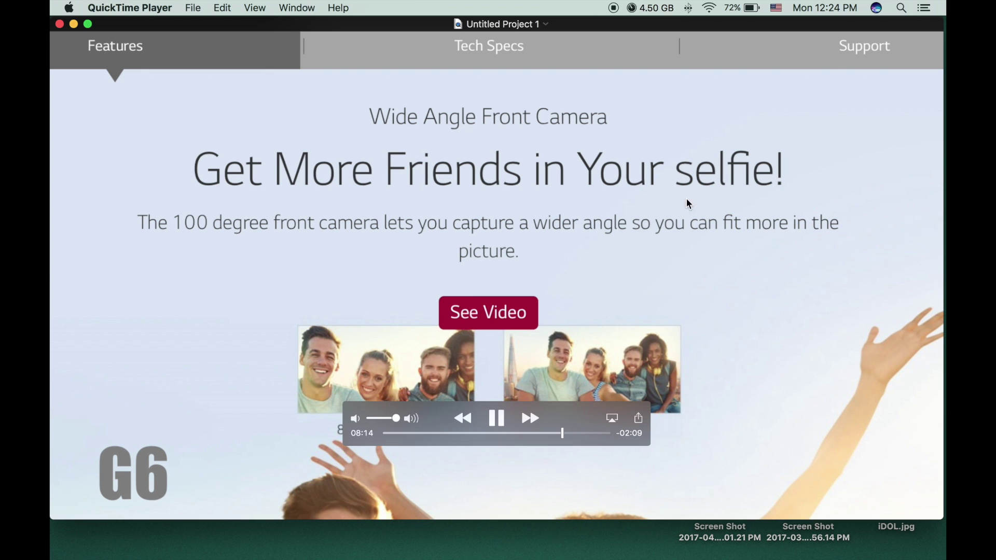